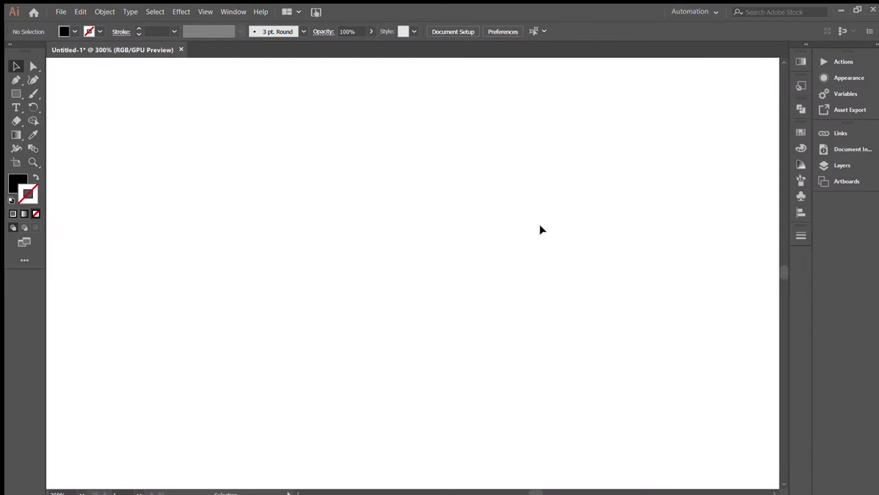
# Draw a black hexagon rotated so one corner points straight up.
pyautogui.hotkey('ctrl', '-')
pyautogui.hotkey('ctrl', '-')
pyautogui.hotkey('ctrl', '+')
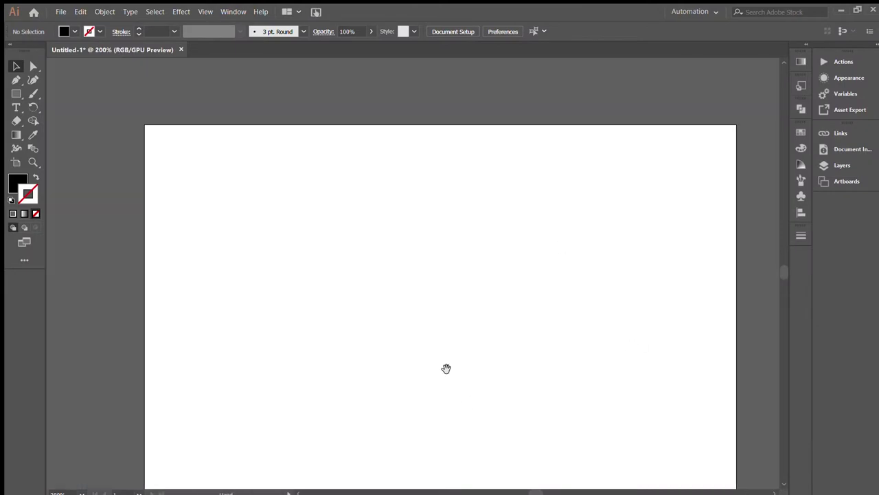
pyautogui.moveTo(467, 402); pyautogui.dragTo(380, 344)
pyautogui.moveTo(292, 228)
pyautogui.mouseDown()
pyautogui.moveTo(459, 342)
pyautogui.moveTo(408, 268)
pyautogui.mouseUp()
pyautogui.press('v')
pyautogui.moveTo(420, 131); pyautogui.dragTo(387, 229)
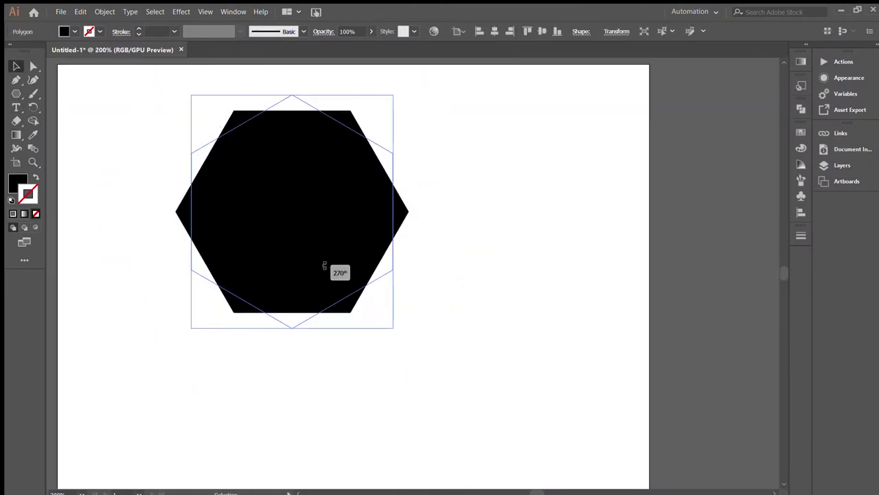
# Round the hexagon's corners with live corners and centre it on the artboard.
pyautogui.press('a')
pyautogui.click(389, 270)
pyautogui.moveTo(375, 257); pyautogui.dragTo(378, 261)
pyautogui.press('v')
pyautogui.click(320, 213)
pyautogui.click(494, 31)
# Draw a long thin bar rectangle below the hexagon.
pyautogui.hotkey('ctrl', 'shift', 'a')
pyautogui.moveTo(505, 314)
pyautogui.mouseDown()
pyautogui.moveTo(549, 314)
pyautogui.moveTo(544, 279)
pyautogui.mouseUp()
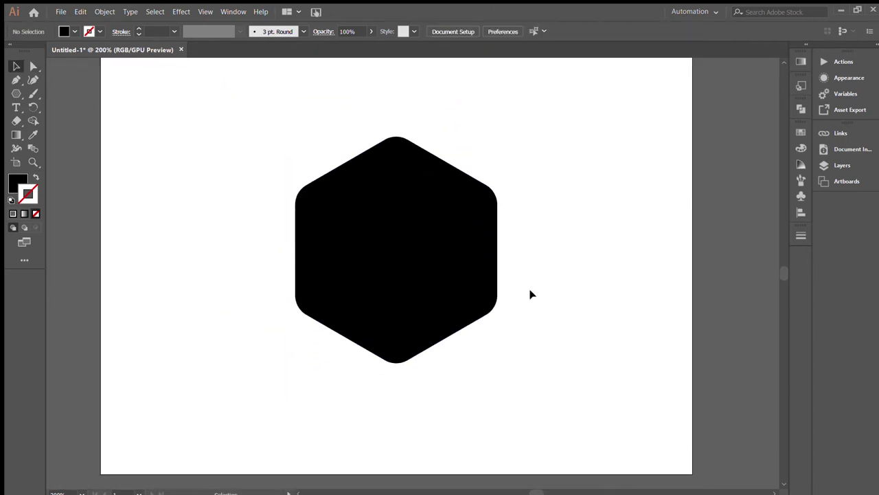
pyautogui.moveTo(202, 382)
pyautogui.mouseDown()
pyautogui.moveTo(420, 387)
pyautogui.moveTo(400, 440)
pyautogui.mouseUp()
# Fill the bar white and rotate it parallel to the hexagon's lower-left edge in Outline view.
pyautogui.press('i')
pyautogui.click(470, 382)
pyautogui.moveTo(330, 410); pyautogui.dragTo(364, 349)
pyautogui.hotkey('ctrl', 'y')
pyautogui.hotkey('ctrl', '+')
pyautogui.hotkey('ctrl', '+')
pyautogui.hotkey('ctrl', '+')
pyautogui.hotkey('ctrl', '+')
pyautogui.moveTo(418, 368); pyautogui.dragTo(422, 371)
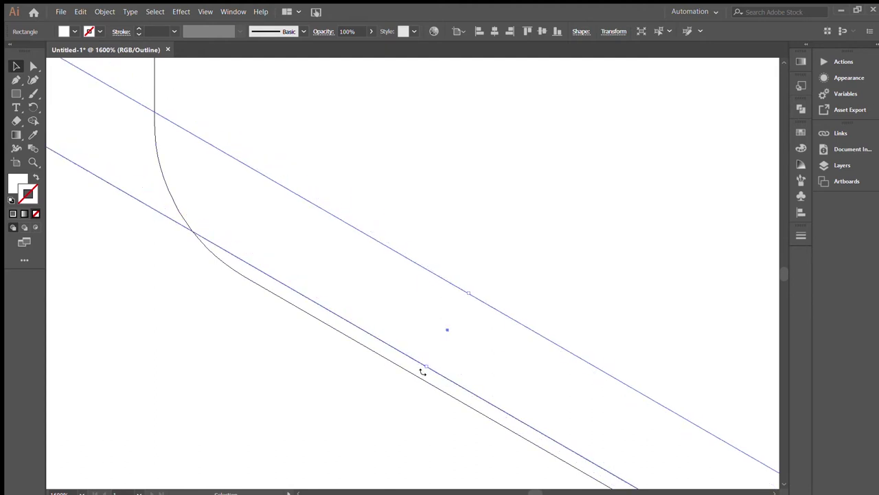
pyautogui.moveTo(497, 312); pyautogui.dragTo(490, 323)
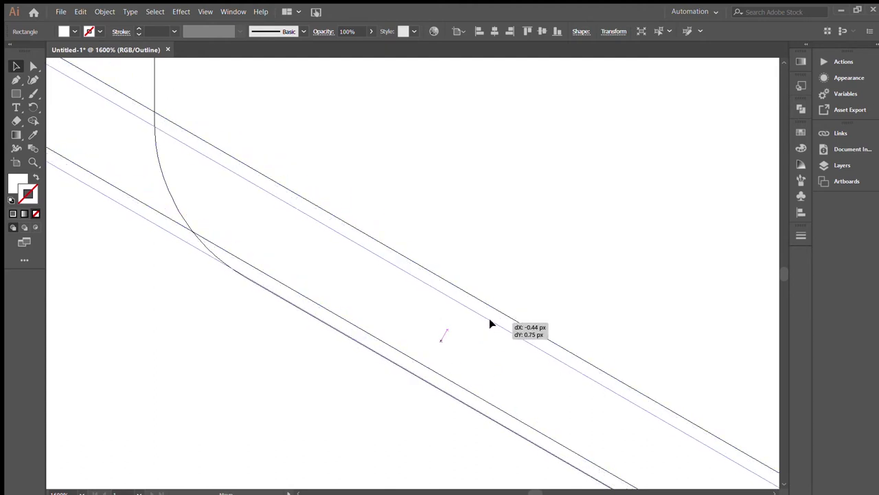
# Move the white bar up-right into position across the hexagon.
pyautogui.click(153, 300)
pyautogui.moveTo(154, 300); pyautogui.dragTo(304, 300)
pyautogui.hotkey('ctrl', '-')
pyautogui.moveTo(491, 283); pyautogui.dragTo(367, 353)
pyautogui.moveTo(363, 416); pyautogui.dragTo(487, 341)
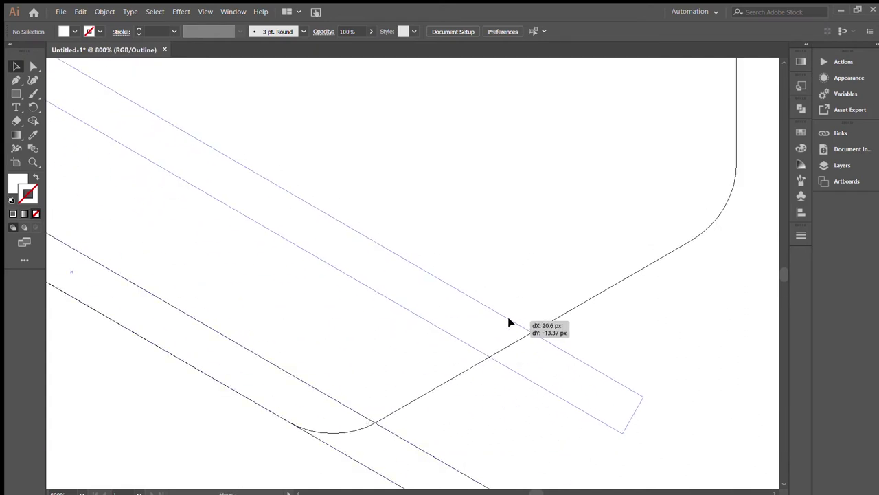
pyautogui.hotkey('ctrl', 'a')
pyautogui.keyDown('alt'); pyautogui.click(546, 382); pyautogui.keyUp('alt')
# In colour preview, slide the stripe past the hexagon's left edge and drop a copy higher up.
pyautogui.hotkey('ctrl', 'shift', 'a')
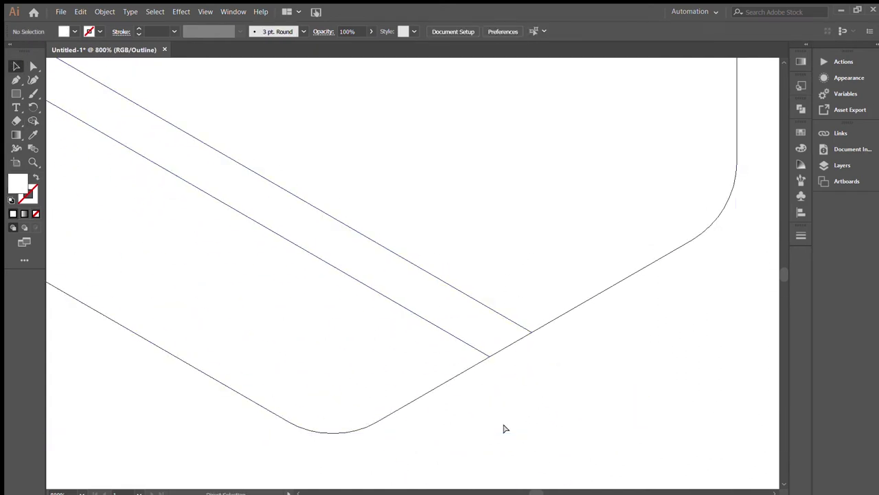
pyautogui.hotkey('ctrl', 'y')
pyautogui.hotkey('ctrl', '0')
pyautogui.moveTo(462, 208); pyautogui.dragTo(427, 308)
pyautogui.moveTo(371, 360)
pyautogui.mouseDown()
pyautogui.moveTo(390, 383)
pyautogui.moveTo(464, 288)
pyautogui.moveTo(445, 304)
pyautogui.mouseUp()
pyautogui.click(517, 369)
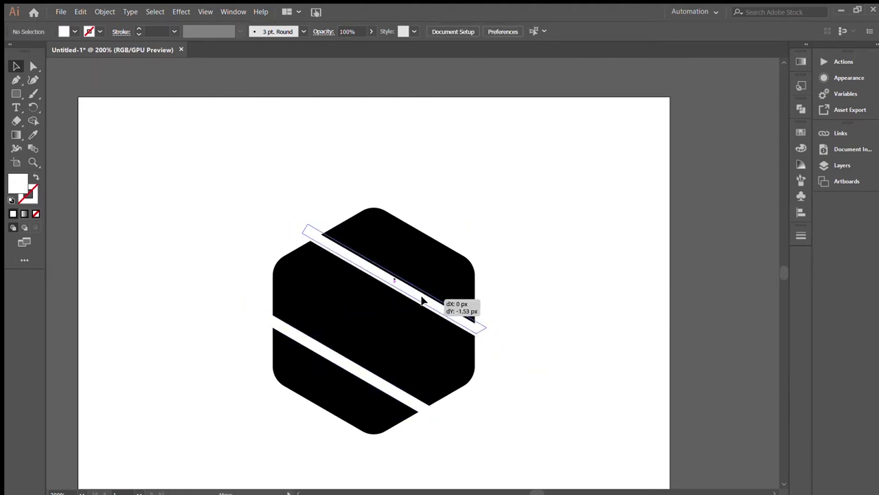
# Rotate the copied stripe 180° and place it down-right across the upper hexagon.
pyautogui.moveTo(488, 226); pyautogui.dragTo(269, 357)
pyautogui.moveTo(429, 303)
pyautogui.mouseDown()
pyautogui.moveTo(478, 328)
pyautogui.moveTo(459, 318)
pyautogui.mouseUp()
pyautogui.click(535, 382)
# Fine-tune the lower stripe up-left and nudge the upper stripe so both cut an S.
pyautogui.moveTo(361, 378); pyautogui.dragTo(346, 363)
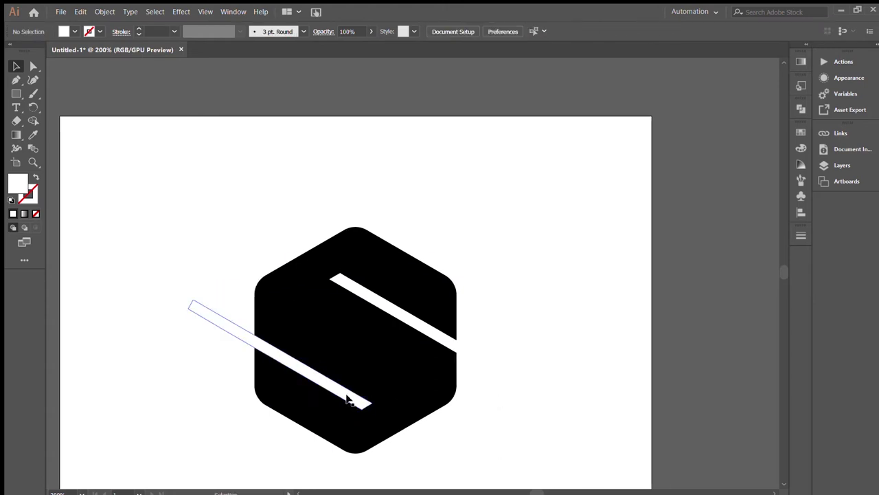
pyautogui.moveTo(347, 398); pyautogui.dragTo(342, 393)
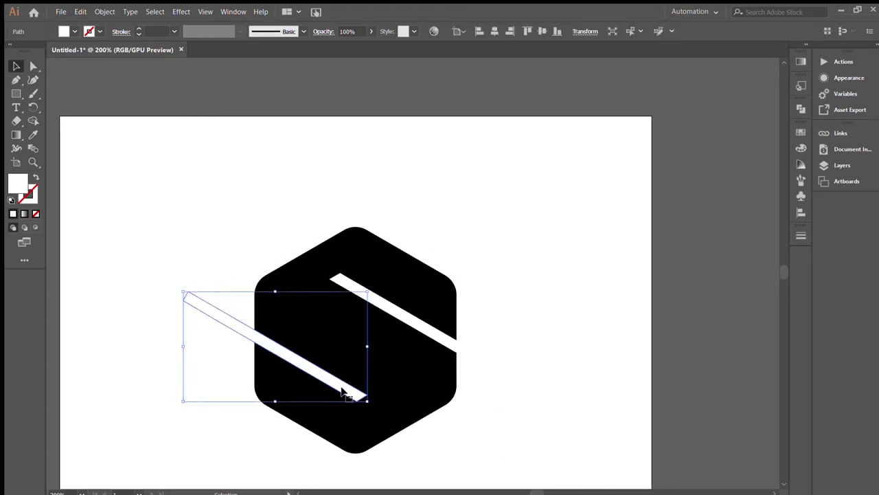
pyautogui.moveTo(341, 392); pyautogui.dragTo(347, 386)
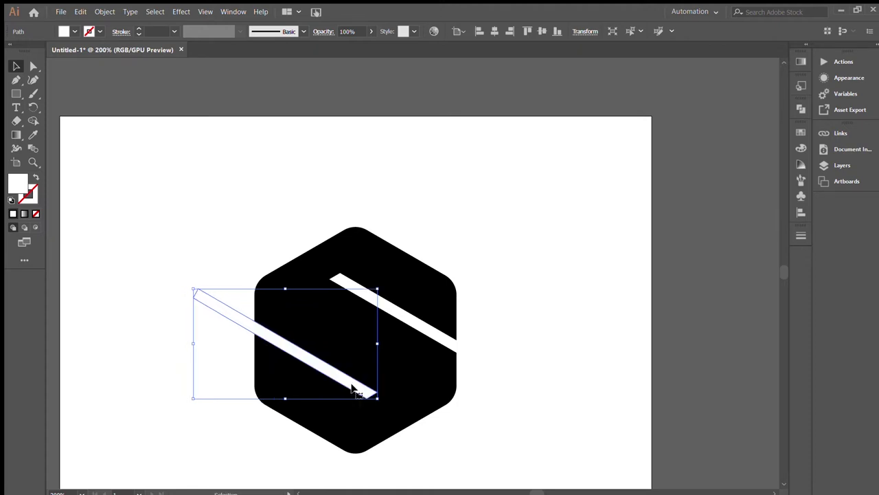
pyautogui.click(550, 395)
pyautogui.moveTo(525, 315); pyautogui.dragTo(508, 277)
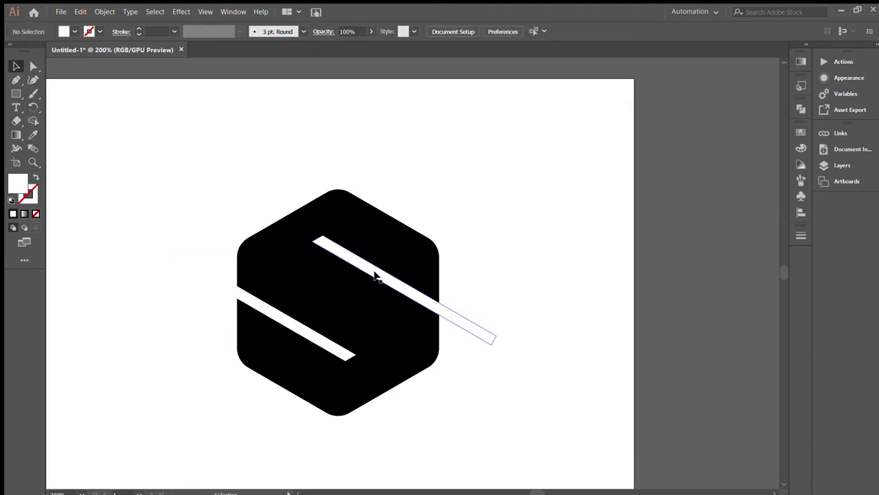
pyautogui.moveTo(373, 275); pyautogui.dragTo(508, 330)
pyautogui.click(431, 424)
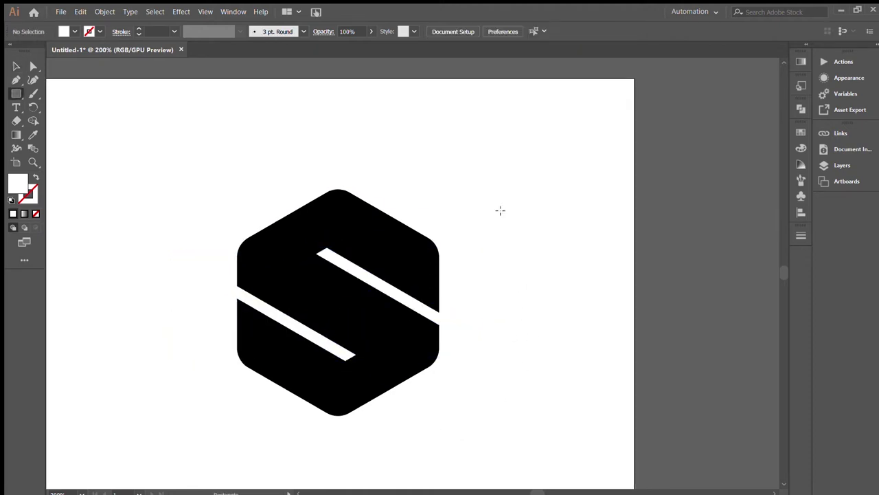
# Draw a red rectangle on the lower stripe, rotated perpendicular to it in Outline view.
pyautogui.moveTo(498, 204); pyautogui.dragTo(535, 263)
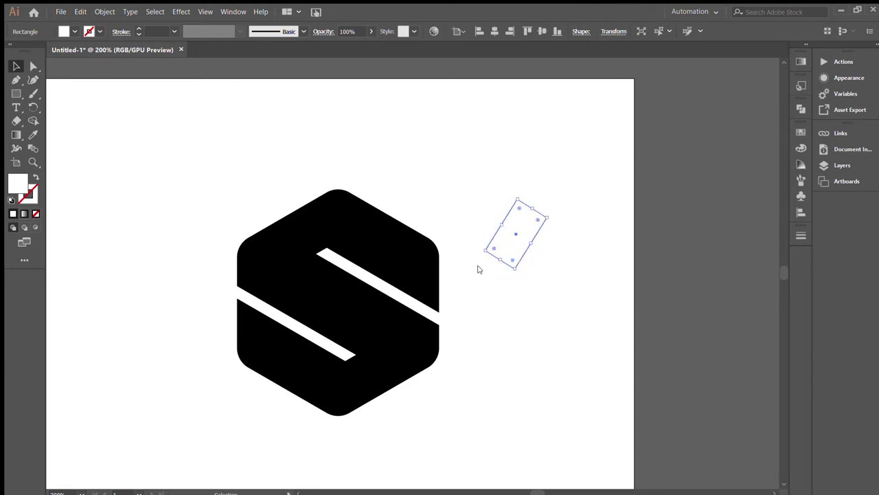
pyautogui.moveTo(516, 234); pyautogui.dragTo(294, 343)
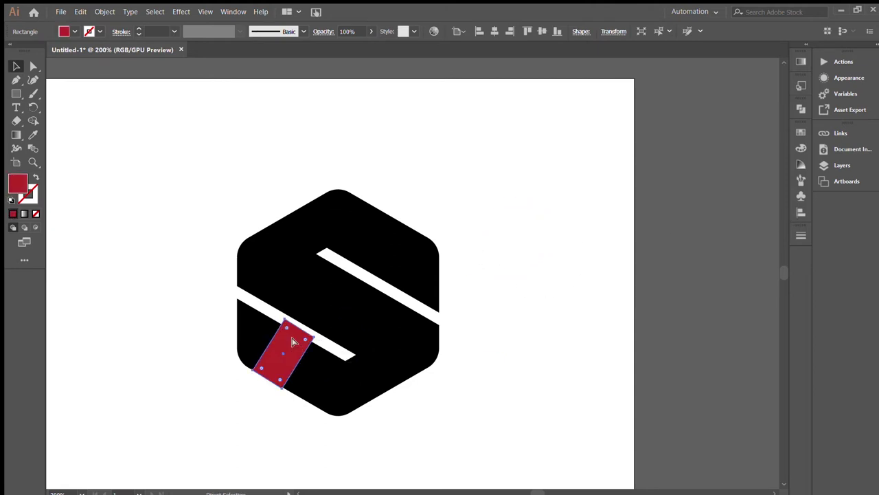
pyautogui.hotkey('ctrl', '=')
pyautogui.hotkey('ctrl', '=')
pyautogui.hotkey('ctrl', '=')
pyautogui.hotkey('ctrl', 'y')
pyautogui.moveTo(290, 369)
pyautogui.mouseDown()
pyautogui.moveTo(329, 367)
pyautogui.moveTo(317, 371)
pyautogui.mouseUp()
pyautogui.click(326, 411)
# Back in colour preview, nudge the red rectangle into place on the stripe.
pyautogui.hotkey('ctrl', 'y')
pyautogui.hotkey('ctrl', '-')
pyautogui.hotkey('ctrl', '-')
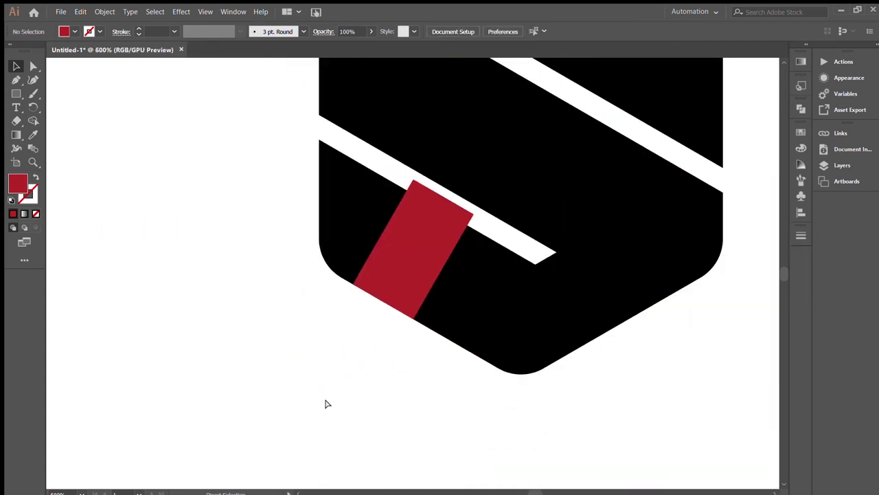
pyautogui.moveTo(331, 404); pyautogui.dragTo(287, 462)
pyautogui.moveTo(388, 274); pyautogui.dragTo(385, 282)
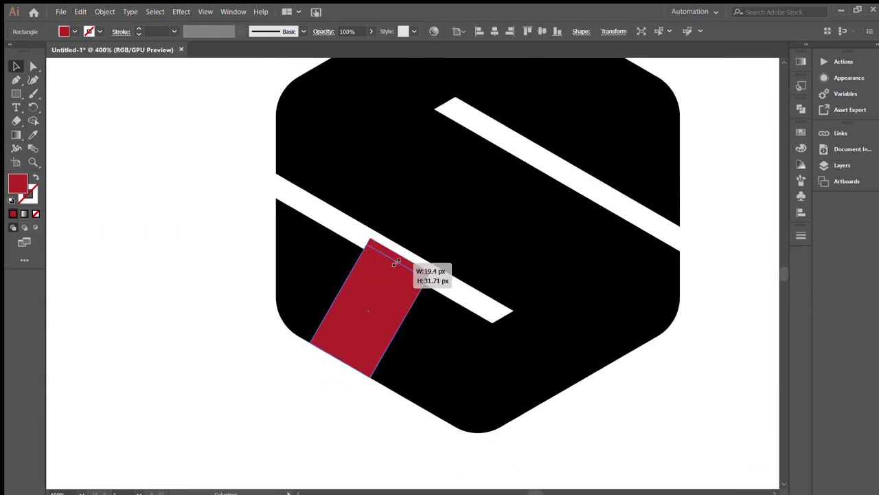
pyautogui.click(448, 445)
# Shift the lower white stripe slightly and copy the red rectangle onto the hexagon's lower-right edge.
pyautogui.moveTo(478, 307); pyautogui.dragTo(484, 311)
pyautogui.click(577, 399)
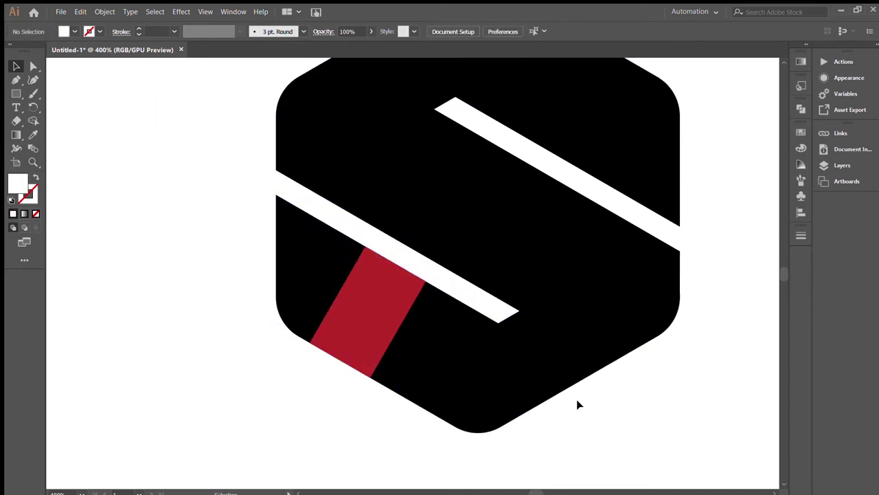
pyautogui.moveTo(365, 317); pyautogui.dragTo(245, 403)
pyautogui.moveTo(312, 369)
pyautogui.mouseDown()
pyautogui.moveTo(272, 361)
pyautogui.moveTo(618, 334)
pyautogui.moveTo(614, 366)
pyautogui.moveTo(624, 377)
pyautogui.mouseUp()
# Rotate the red copy in Outline view to match the hexagon's lower-right edge.
pyautogui.hotkey('ctrl', 'y')
pyautogui.hotkey('ctrl', '+')
pyautogui.hotkey('ctrl', '+')
pyautogui.hotkey('ctrl', '+')
pyautogui.scroll(-3, 638, 151)
pyautogui.moveTo(628, 165); pyautogui.dragTo(627, 177)
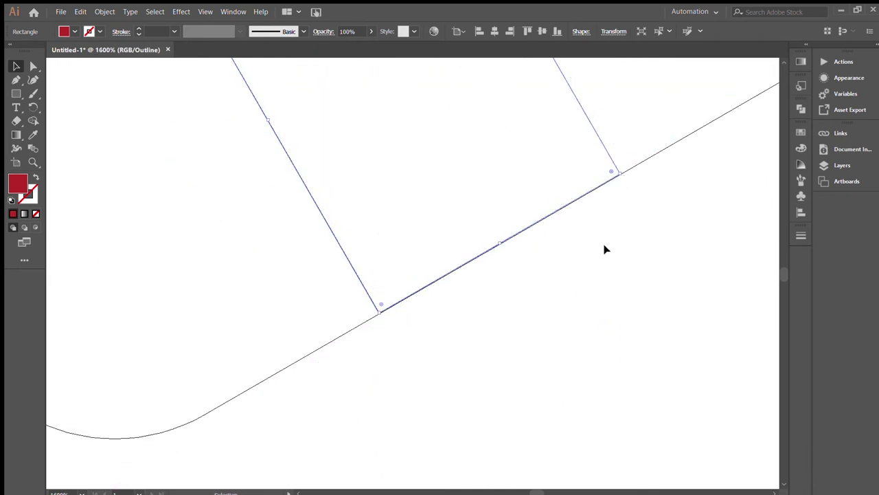
pyautogui.click(564, 271)
pyautogui.hotkey('ctrl', 'y')
pyautogui.hotkey('ctrl', '-')
pyautogui.hotkey('ctrl', '-')
pyautogui.hotkey('ctrl', '-')
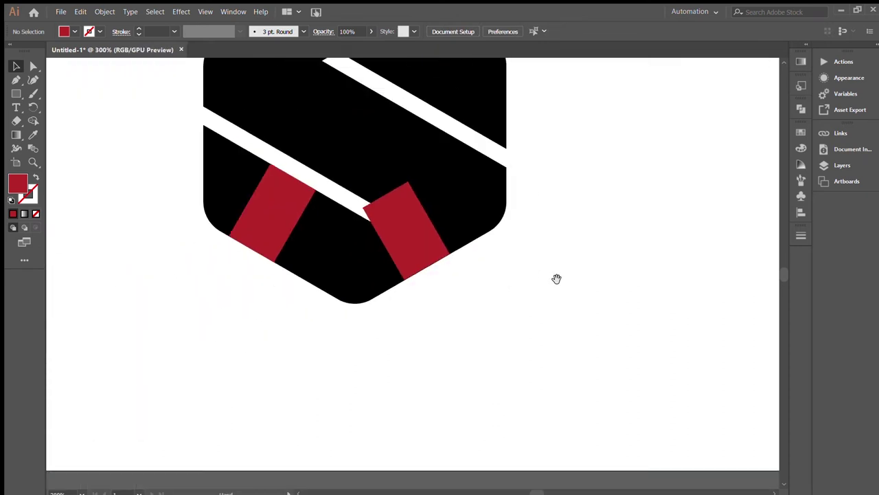
pyautogui.moveTo(366, 202); pyautogui.dragTo(390, 303)
# Slide the lower white stripe so its end meets the right red bar.
pyautogui.click(411, 300)
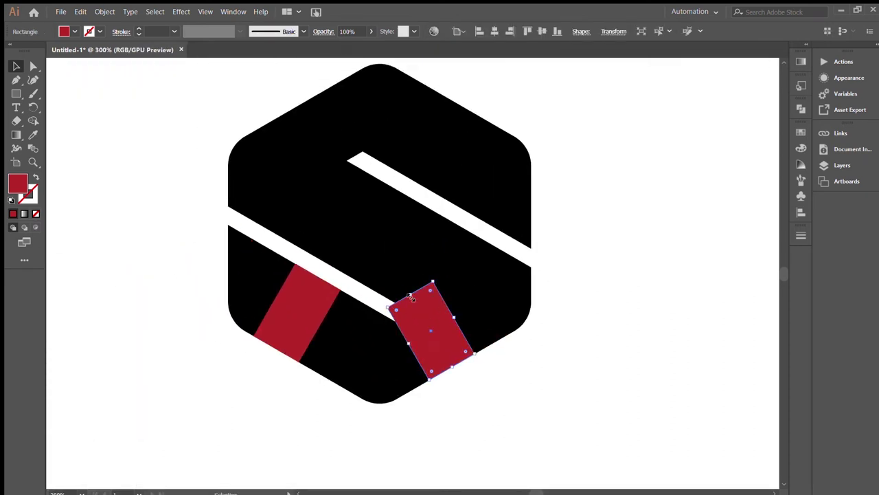
pyautogui.moveTo(356, 304); pyautogui.dragTo(338, 286)
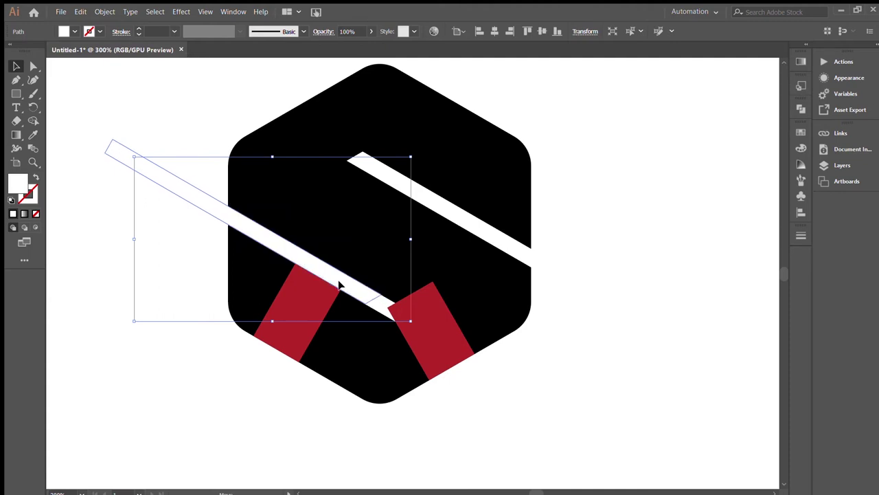
pyautogui.moveTo(339, 285); pyautogui.dragTo(353, 294)
pyautogui.click(543, 378)
pyautogui.scroll(2, 286, 398)
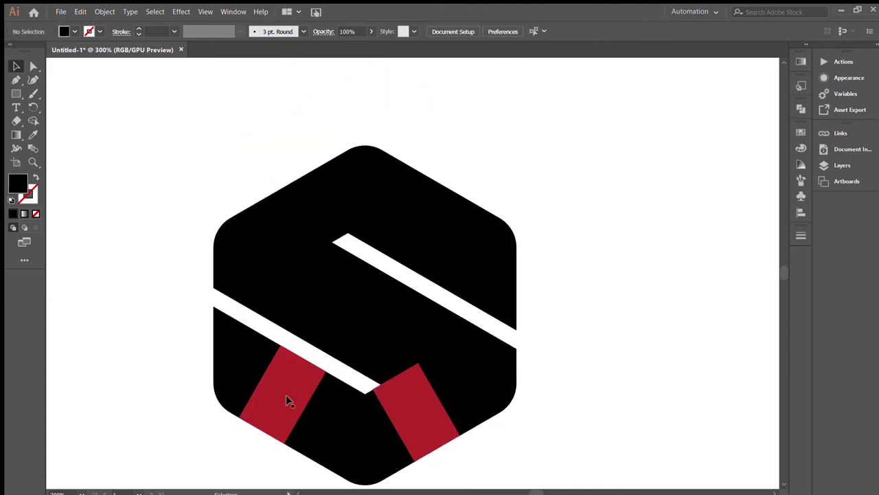
# Move both red bars beside the upper stripe's end to align it, then delete them.
pyautogui.moveTo(421, 242); pyautogui.dragTo(422, 242)
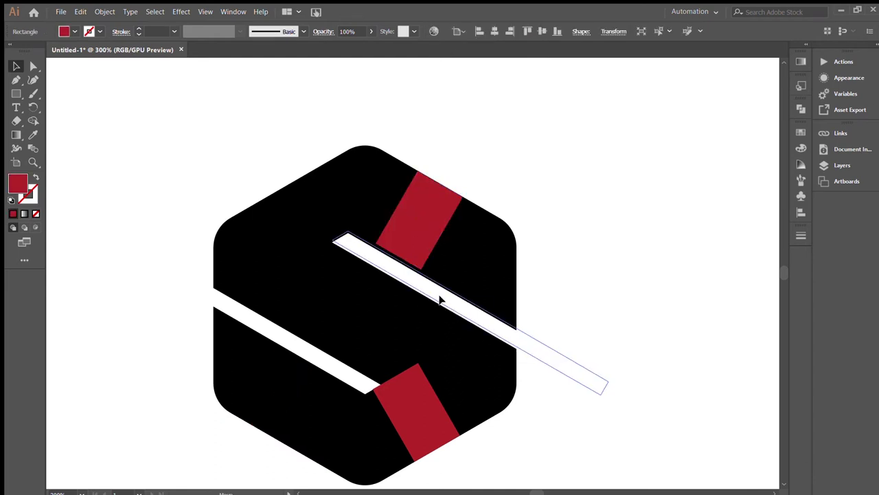
pyautogui.click(438, 290)
pyautogui.moveTo(392, 416)
pyautogui.mouseDown()
pyautogui.moveTo(300, 227)
pyautogui.moveTo(298, 235)
pyautogui.mouseUp()
pyautogui.click(430, 288)
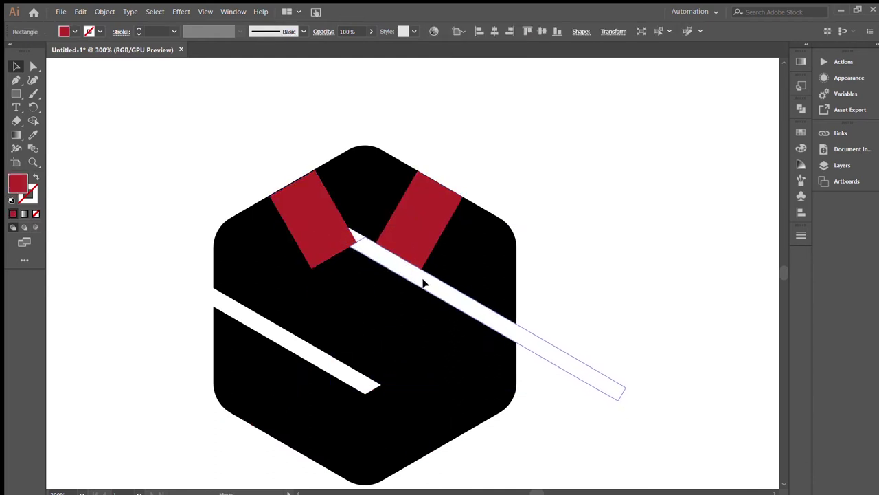
pyautogui.click(422, 220)
pyautogui.keyDown('shift'); pyautogui.click(313, 220); pyautogui.keyUp('shift')
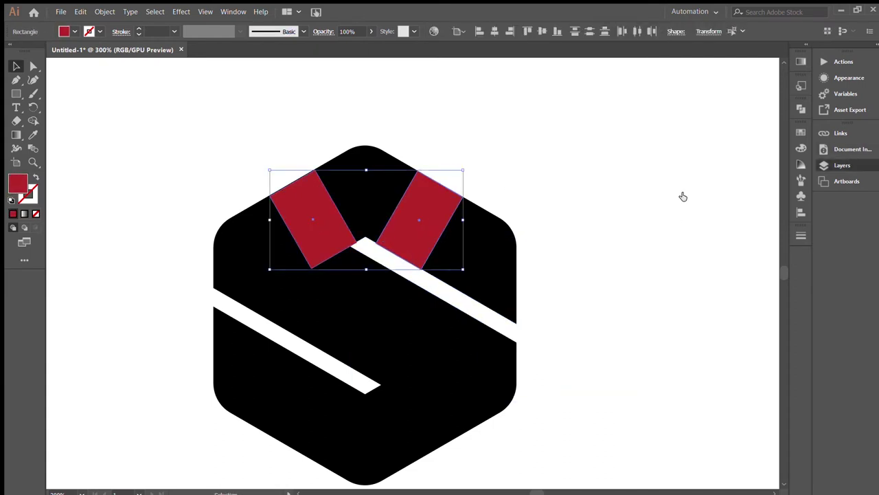
pyautogui.press('Delete')
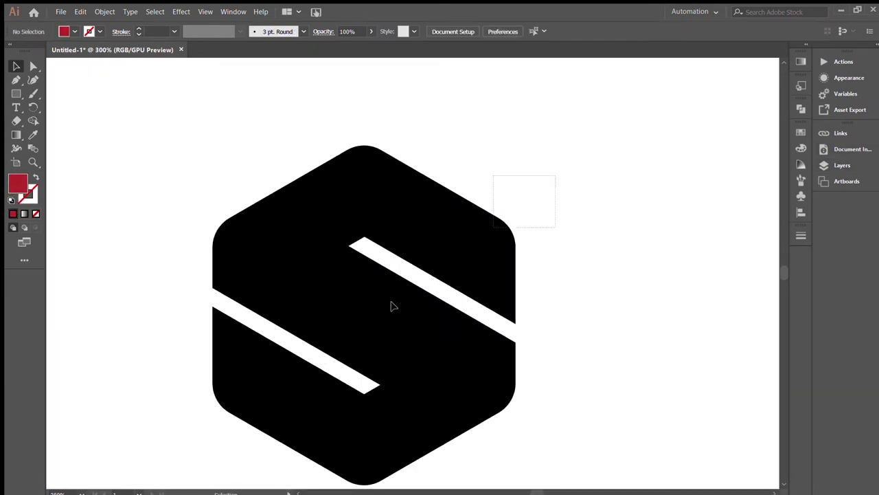
# Delete both stripe overhangs outside the hexagon with Shape Builder.
pyautogui.click(391, 306)
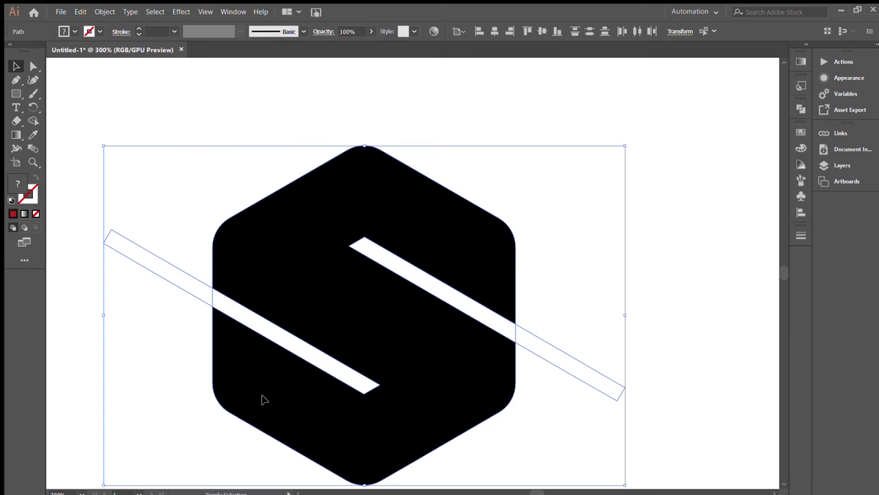
pyautogui.hotkey('shift', 'm')
pyautogui.moveTo(288, 343); pyautogui.dragTo(84, 263)
pyautogui.moveTo(485, 314); pyautogui.dragTo(565, 378)
# Round the stripe cut-out corners by dragging their live corner widgets.
pyautogui.press('a')
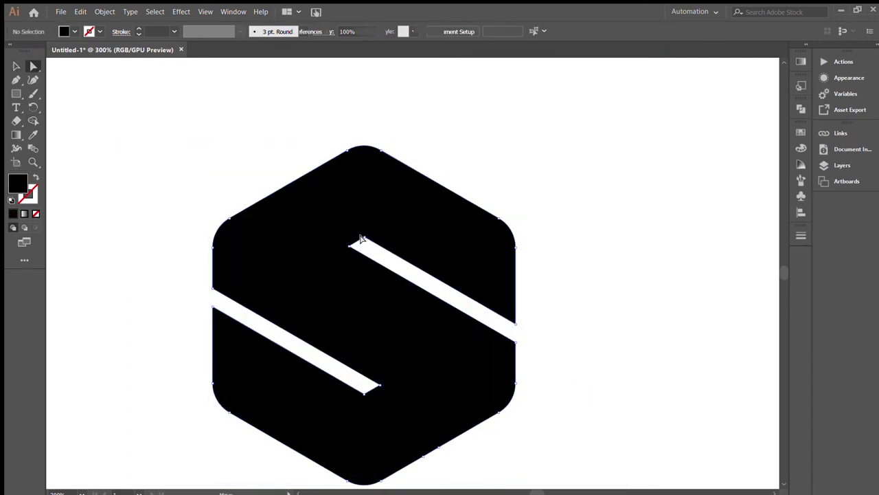
pyautogui.click(363, 239)
pyautogui.moveTo(364, 253); pyautogui.dragTo(368, 261)
pyautogui.click(359, 397)
pyautogui.moveTo(366, 378); pyautogui.dragTo(364, 374)
# Select the remaining left and right stripe corner anchors on the S shape.
pyautogui.click(167, 279)
pyautogui.click(213, 286)
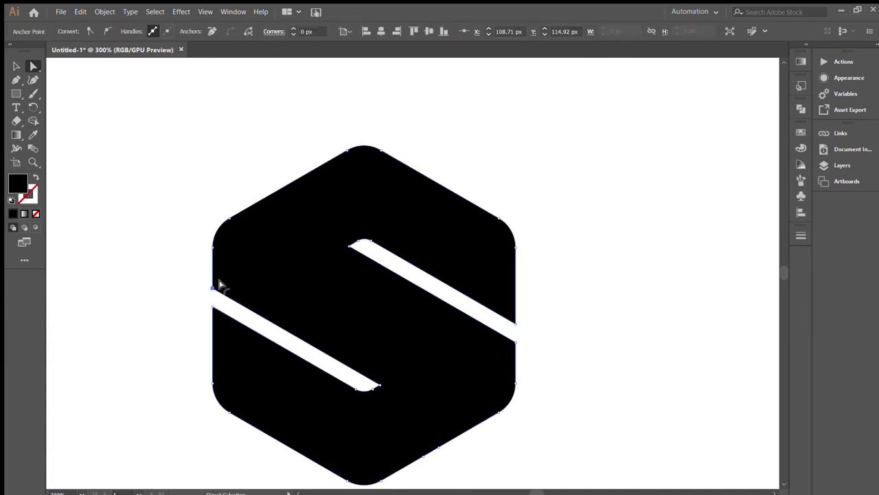
pyautogui.click(252, 262)
pyautogui.click(146, 331)
pyautogui.click(505, 347)
pyautogui.click(578, 358)
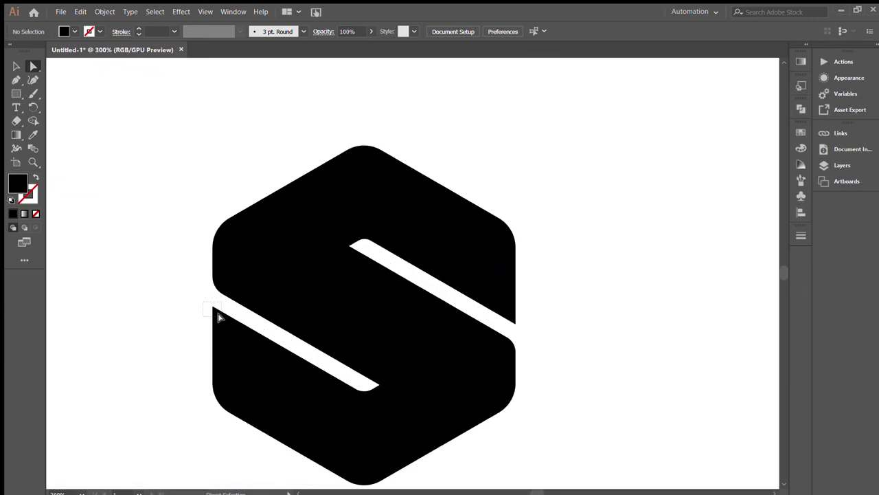
pyautogui.moveTo(218, 318); pyautogui.dragTo(213, 315)
# Move the blue S logo to the artboard's left, scale it down, and place a text point beside it.
pyautogui.click(608, 318)
pyautogui.press('v')
pyautogui.hotkey('ctrl', '-')
pyautogui.hotkey('ctrl', '-')
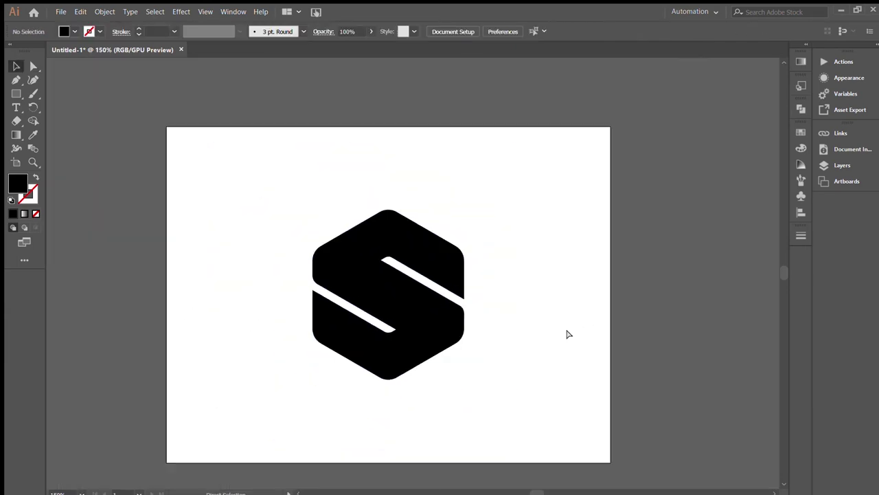
pyautogui.click(421, 310)
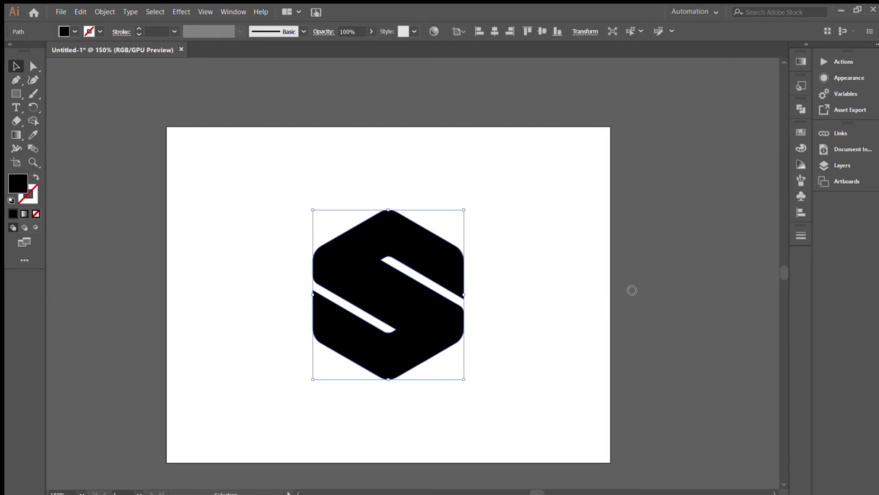
pyautogui.moveTo(431, 318); pyautogui.dragTo(324, 318)
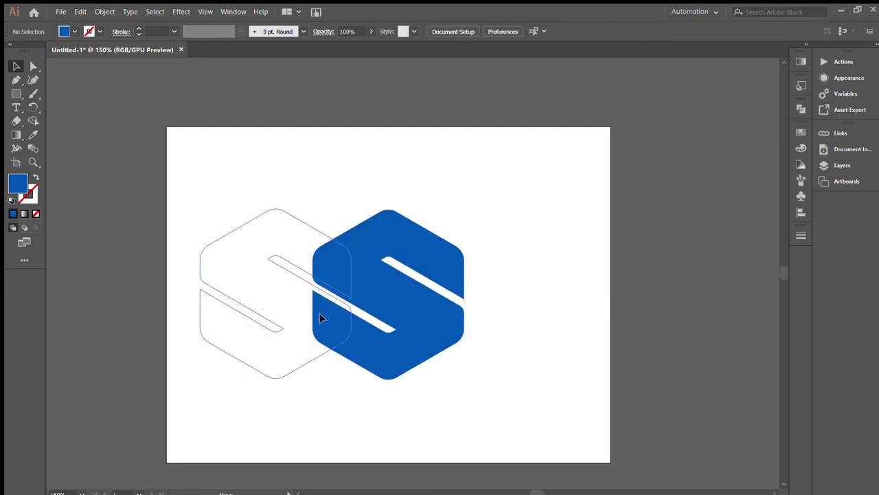
pyautogui.moveTo(355, 207); pyautogui.dragTo(329, 231)
pyautogui.click(402, 314)
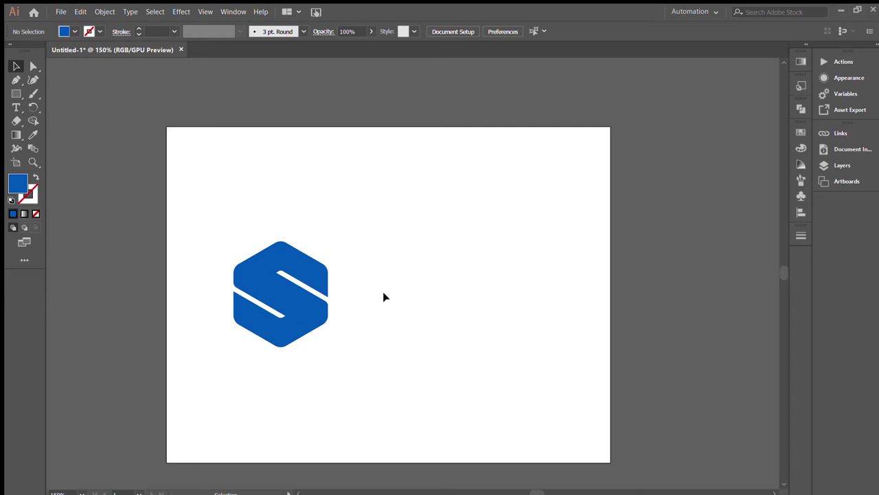
pyautogui.press('t')
pyautogui.click(382, 292)
# Type 'Sweetwatar' beside the logo and enlarge it to 32.16 pt.
pyautogui.write('Sweetwatar')
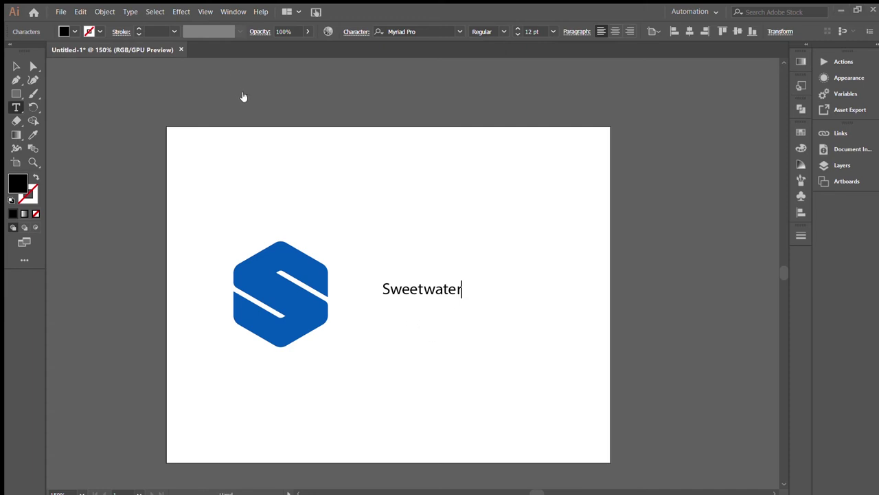
pyautogui.press('Escape')
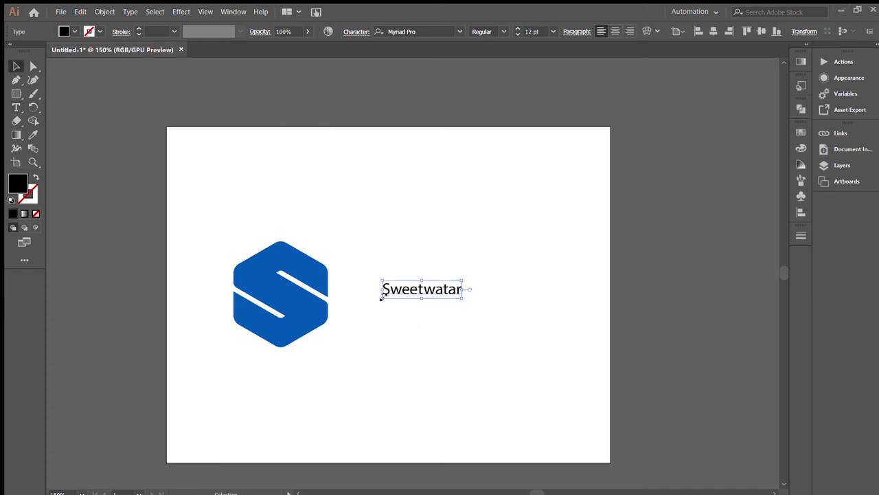
pyautogui.moveTo(422, 300); pyautogui.dragTo(422, 323)
# Move the text beside the logo, try MS Reference Sans Serif, and enlarge it to about 40 pt.
pyautogui.moveTo(422, 275); pyautogui.dragTo(470, 304)
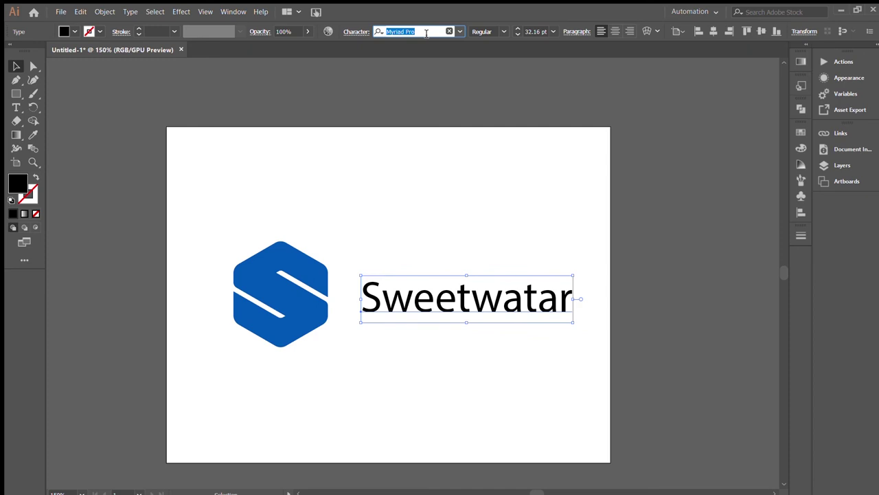
pyautogui.write('MS Reference Sans Se')
pyautogui.press('Up')
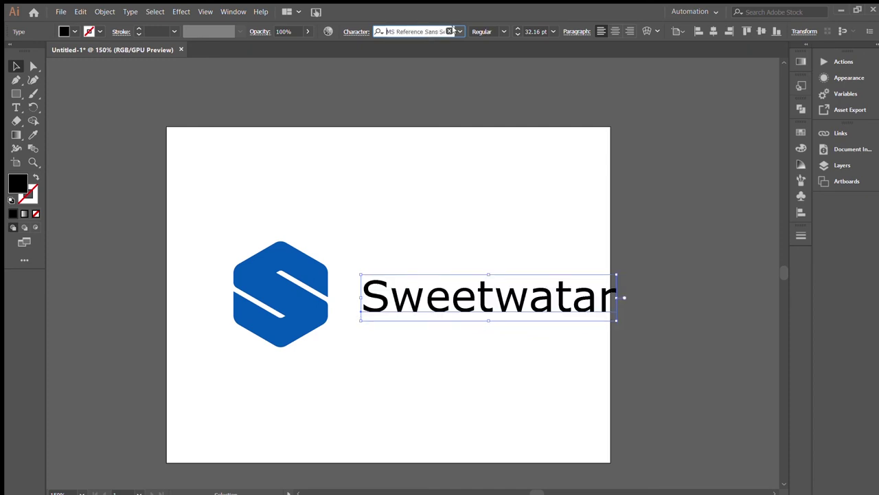
pyautogui.press('Up')
pyautogui.press('Up')
pyautogui.press('Up')
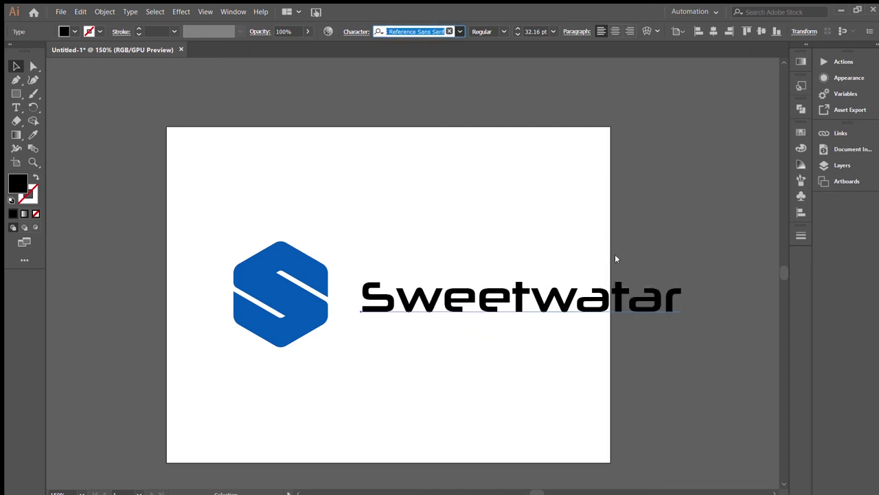
pyautogui.press('Up')
pyautogui.press('Up')
pyautogui.press('Up')
pyautogui.moveTo(533, 278); pyautogui.dragTo(575, 267)
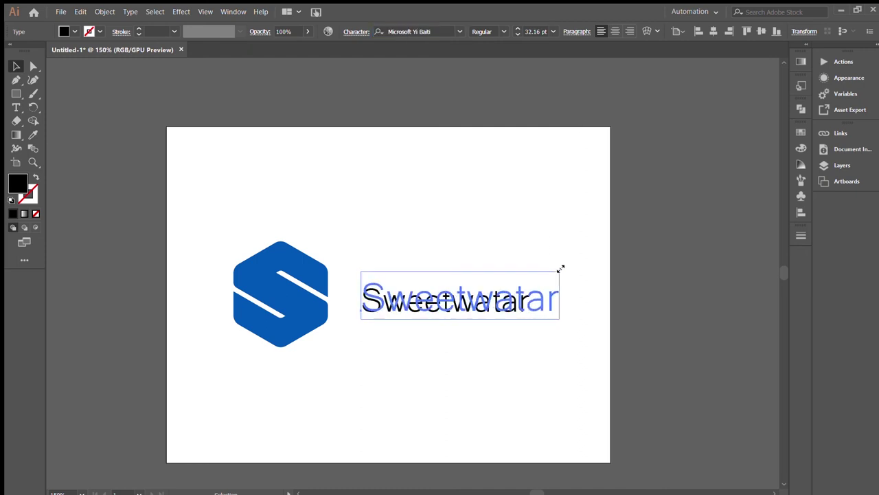
# Browse fonts and set the wordmark in Caviar Dreams Bold.
pyautogui.click(457, 31)
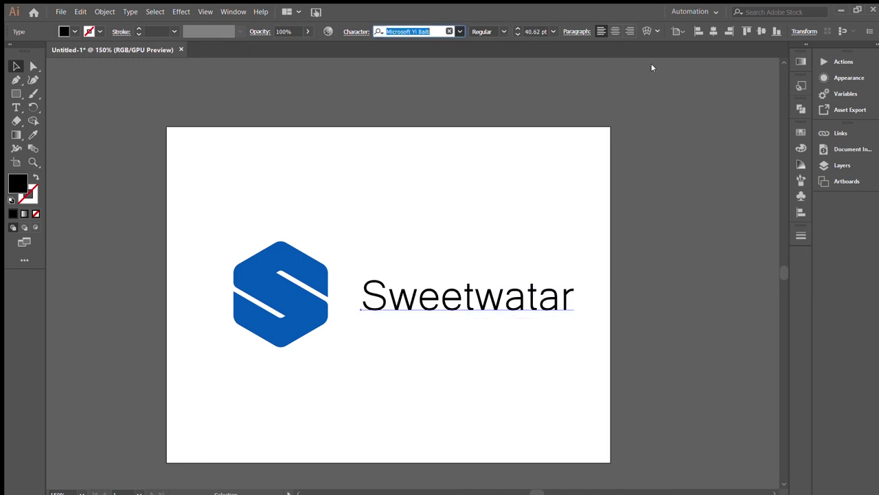
pyautogui.press('Up')
pyautogui.press('Up')
pyautogui.press('Down')
pyautogui.press('Return')
pyautogui.press('Down')
pyautogui.press('Down')
pyautogui.press('Down')
pyautogui.press('Down')
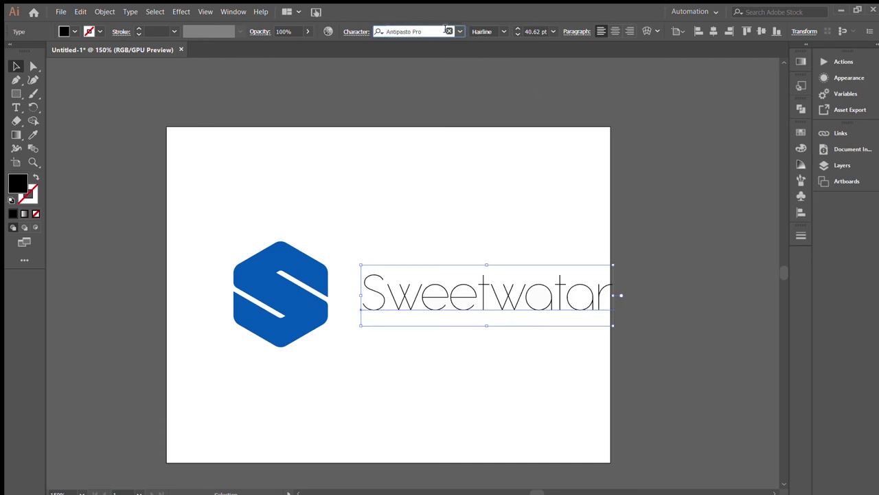
pyautogui.press('Down')
pyautogui.press('Down')
pyautogui.press('Down')
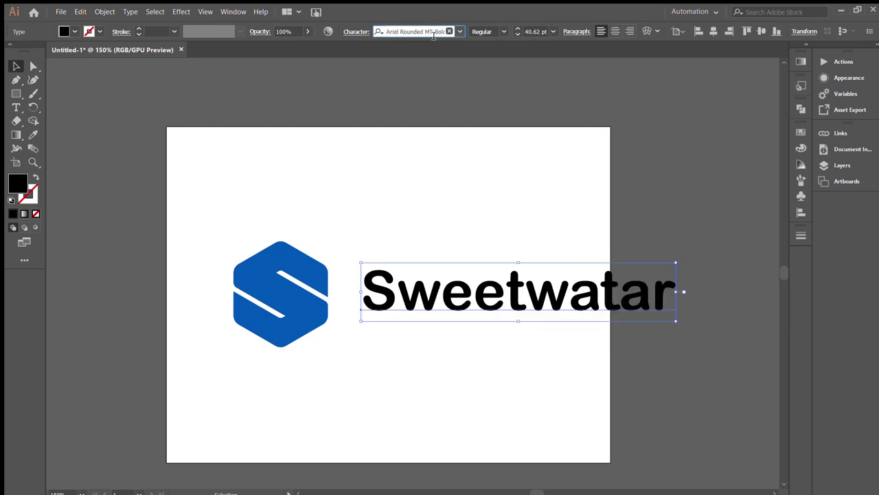
pyautogui.press('Down')
pyautogui.press('Down')
pyautogui.press('Down')
pyautogui.press('Down')
pyautogui.press('Down')
pyautogui.press('Down')
pyautogui.press('Down')
pyautogui.press('Down')
pyautogui.press('Down')
pyautogui.press('Down')
pyautogui.press('Down')
pyautogui.press('Down')
pyautogui.press('Down')
pyautogui.press('Down')
pyautogui.press('Down')
pyautogui.press('Down')
pyautogui.press('Down')
pyautogui.press('Down')
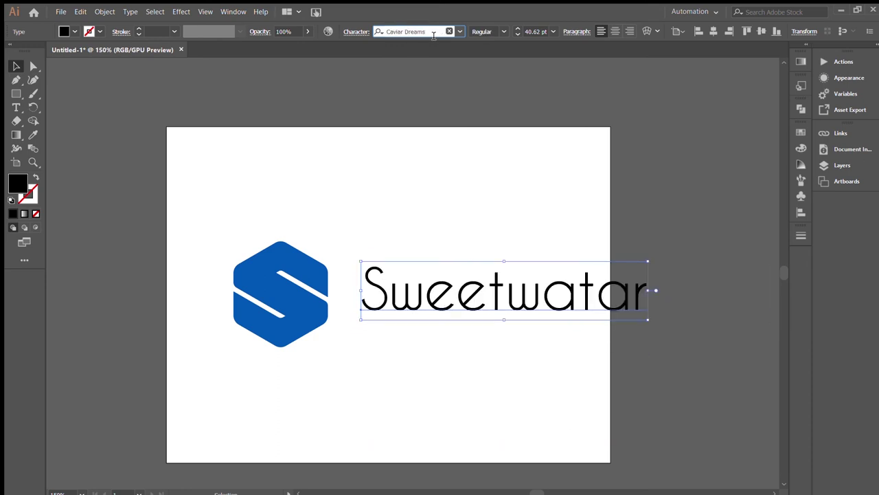
pyautogui.click(504, 31)
pyautogui.click(492, 64)
# Narrow the text block and reposition the logo and Sweetwatar text closer together.
pyautogui.moveTo(666, 293); pyautogui.dragTo(594, 293)
pyautogui.click(548, 392)
pyautogui.click(291, 269)
pyautogui.moveTo(309, 269)
pyautogui.mouseDown()
pyautogui.moveTo(300, 263)
pyautogui.moveTo(306, 249)
pyautogui.mouseUp()
pyautogui.click(452, 292)
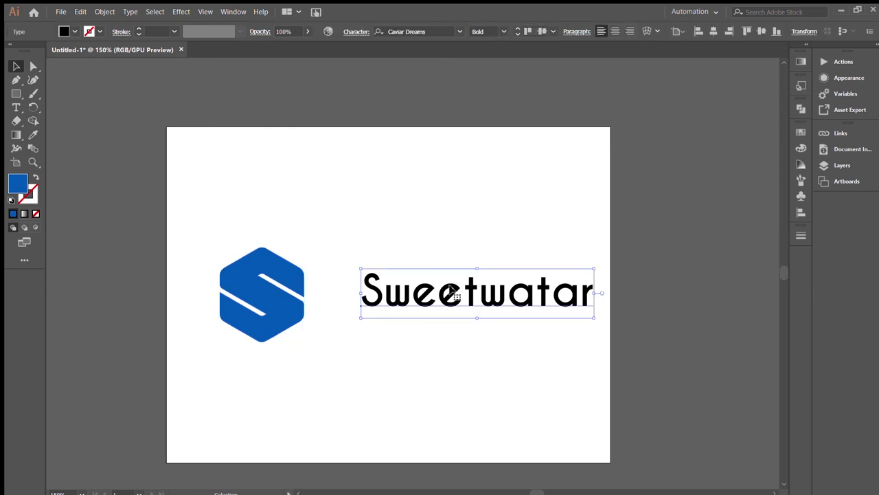
pyautogui.moveTo(481, 292); pyautogui.dragTo(456, 295)
pyautogui.click(464, 343)
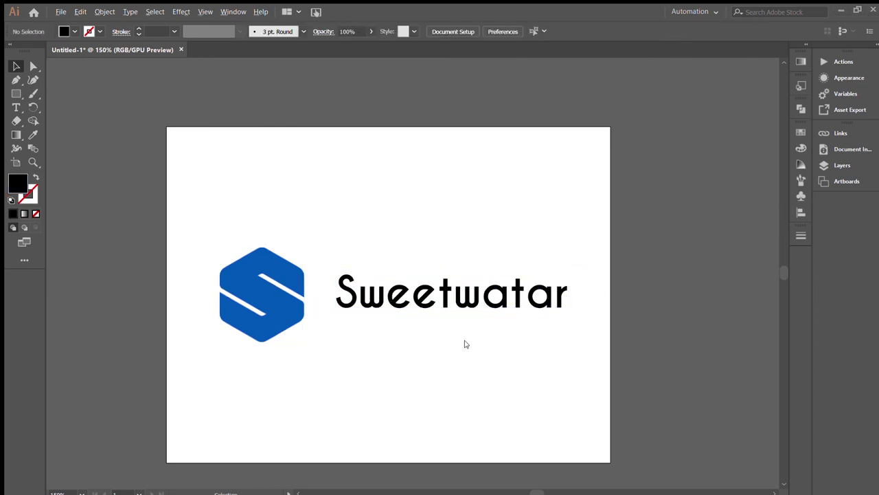
# Eyedropper the logo's blue onto the Sweetwatar text.
pyautogui.click(450, 297)
pyautogui.press('i')
pyautogui.click(285, 296)
pyautogui.press('v')
# Make the letters 'watar' grey.
pyautogui.doubleClick(453, 294)
pyautogui.moveTo(453, 294); pyautogui.dragTo(625, 314)
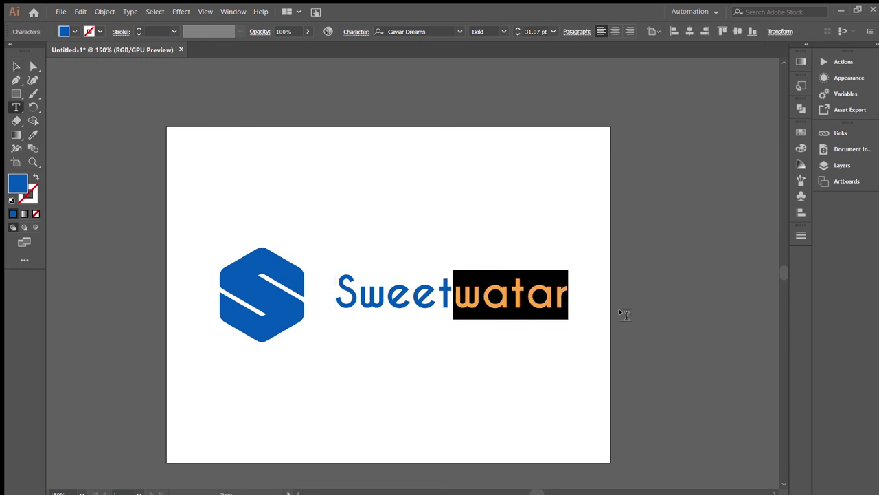
pyautogui.press('Escape')
pyautogui.click(453, 273)
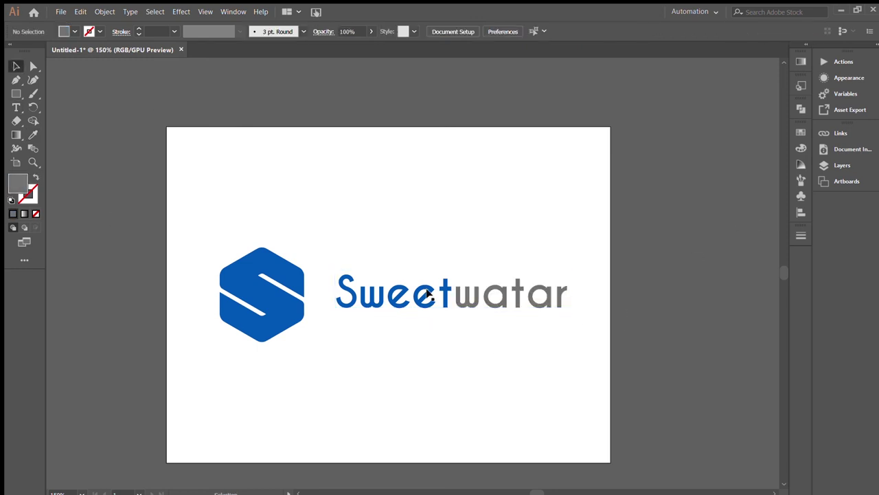
# Give the hexagon a lighter blue and apply the same light blue to 'Sweet'.
pyautogui.click(289, 275)
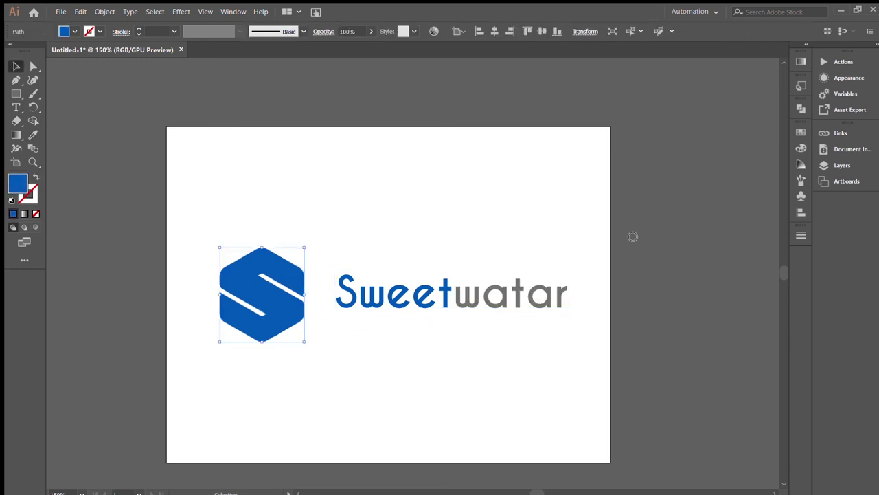
pyautogui.click(408, 324)
pyautogui.doubleClick(443, 295)
pyautogui.moveTo(445, 294); pyautogui.dragTo(358, 294)
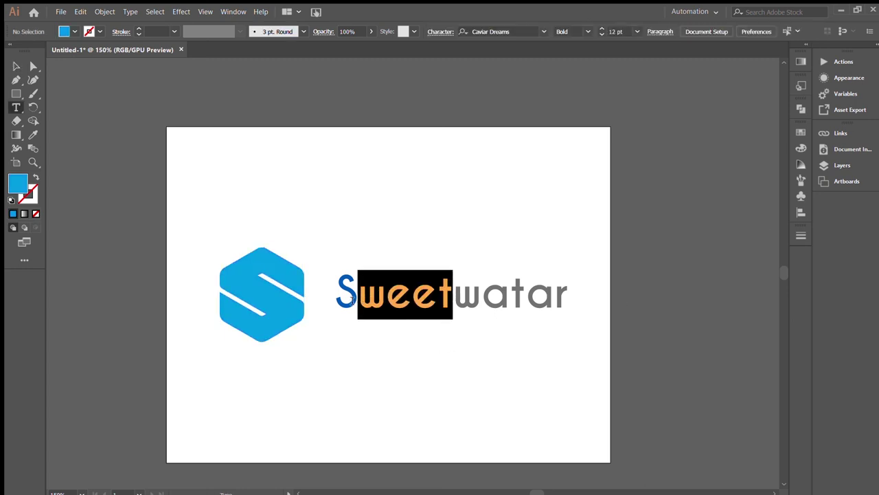
pyautogui.moveTo(445, 294); pyautogui.dragTo(306, 297)
pyautogui.click(285, 172)
# Group the hexagon and text, and centre the logo horizontally on the artboard.
pyautogui.click(261, 289)
pyautogui.press('Escape')
pyautogui.hotkey('ctrl', 'a')
pyautogui.hotkey('ctrl', 'g')
pyautogui.click(388, 31)
pyautogui.click(471, 114)
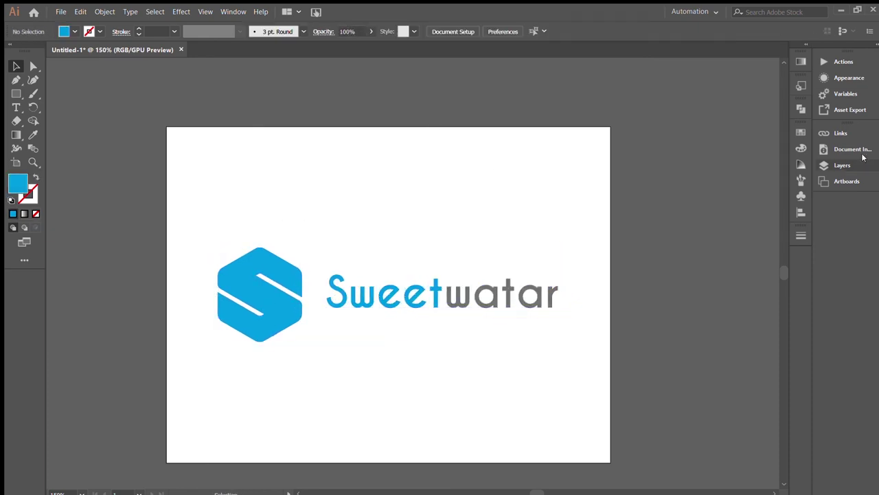